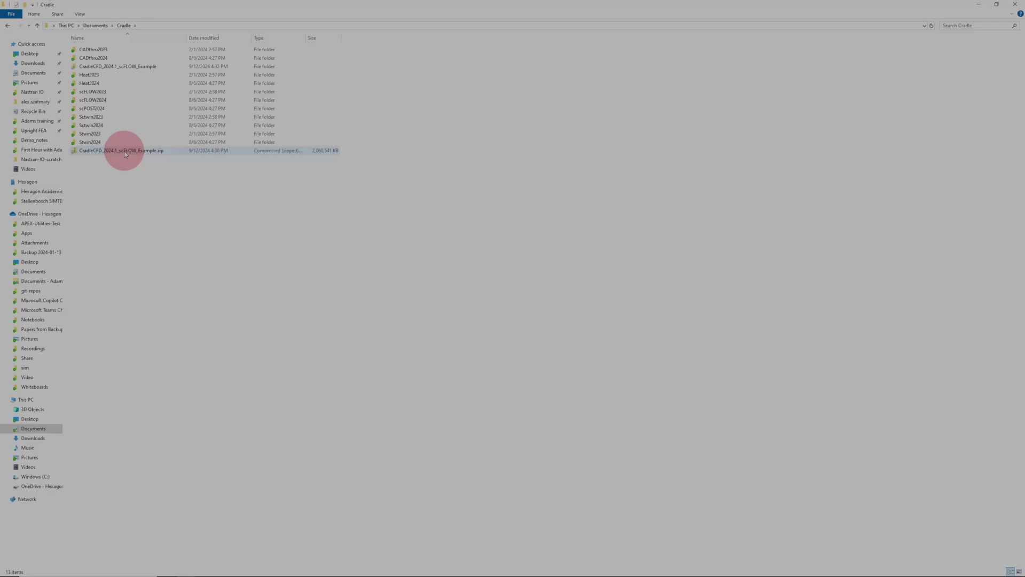
- Select the downloaded CradleCFD_2024.1_scFLOW_Example.zip in the Documents\Cradle folder
click(125, 151)
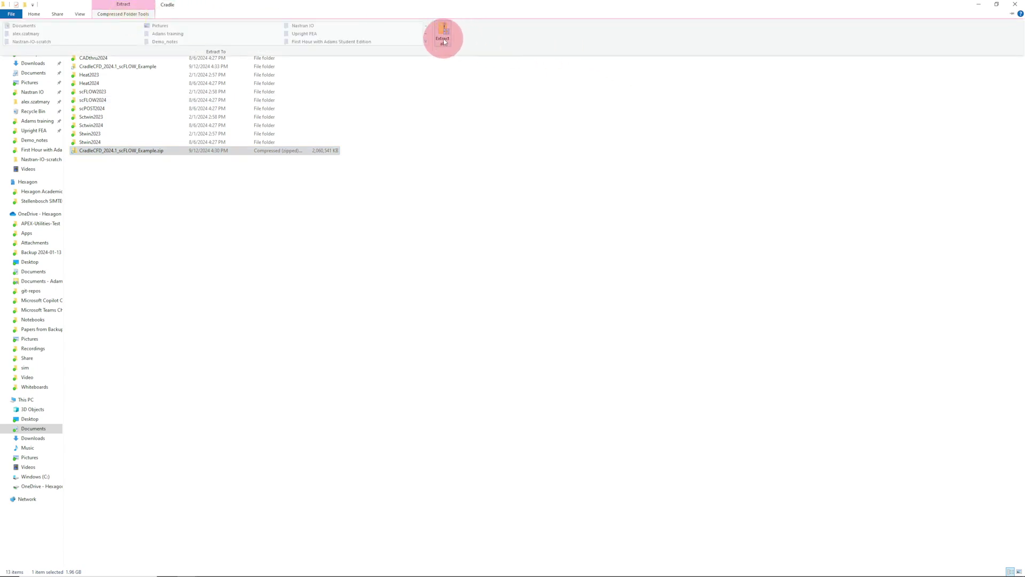
click(262, 201)
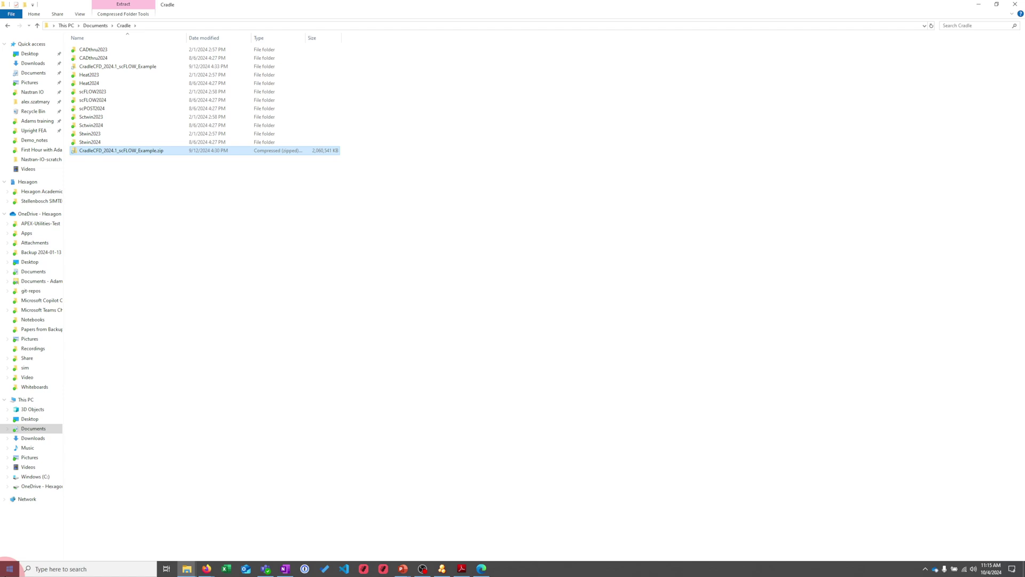
- Launch Cradle CFD 2024.1 Student Edition from the Start menu's Cradle group
click(7, 570)
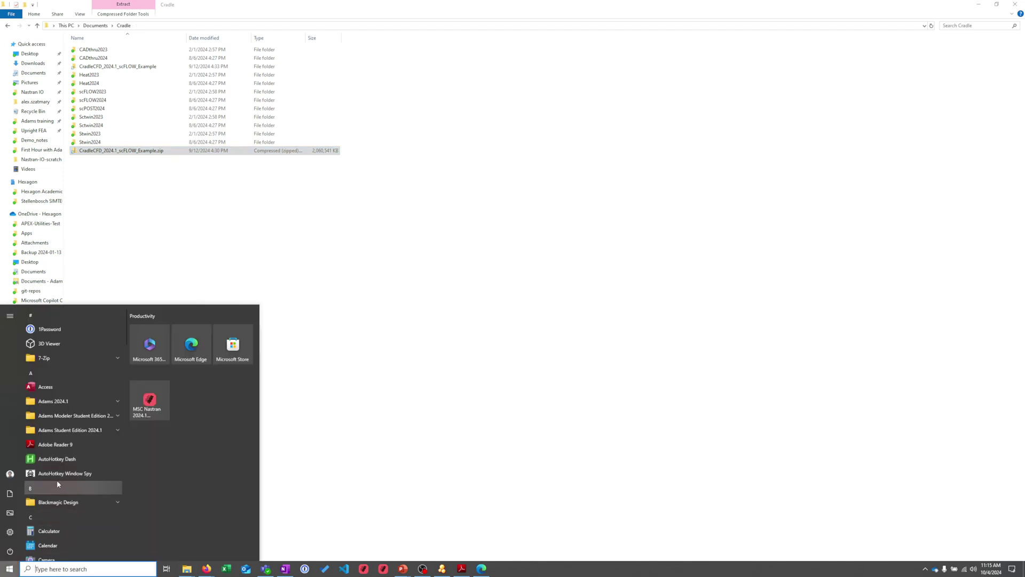
scroll(57, 479, down, 5)
click(59, 479)
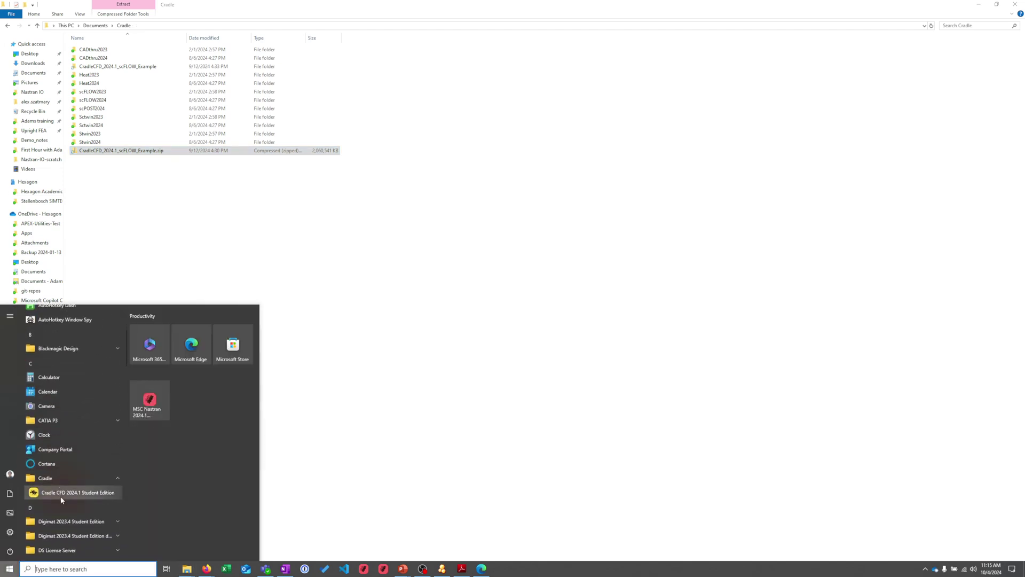
click(56, 490)
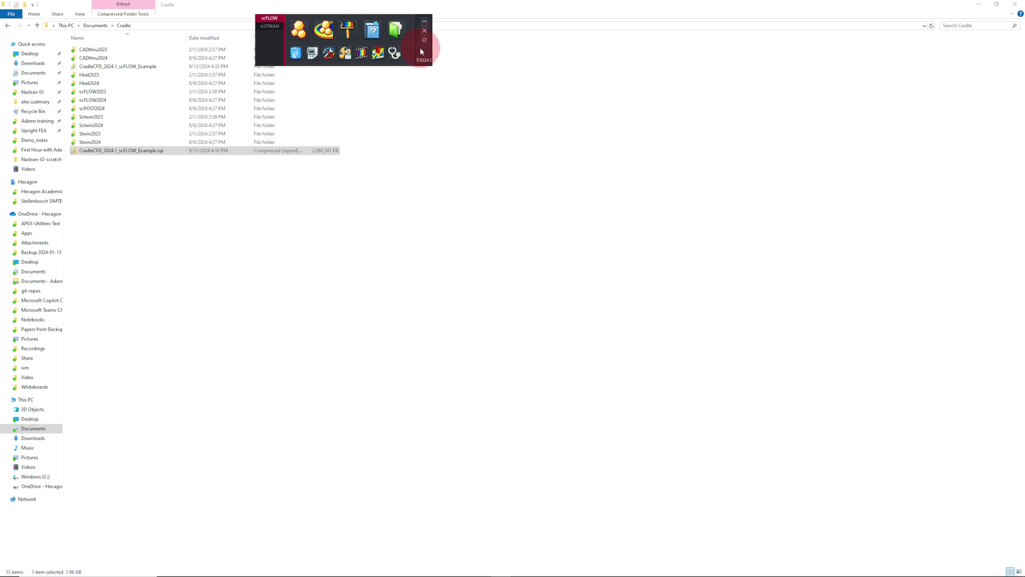
- Browse the scSTREAM and scFLOW tool sets, then move the launcher to the top-left
click(271, 27)
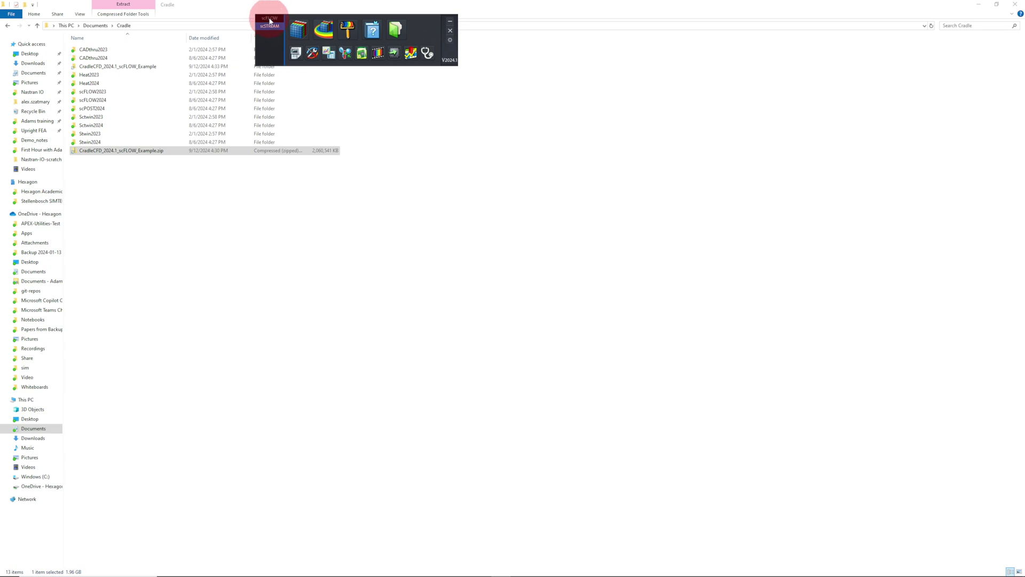
click(269, 19)
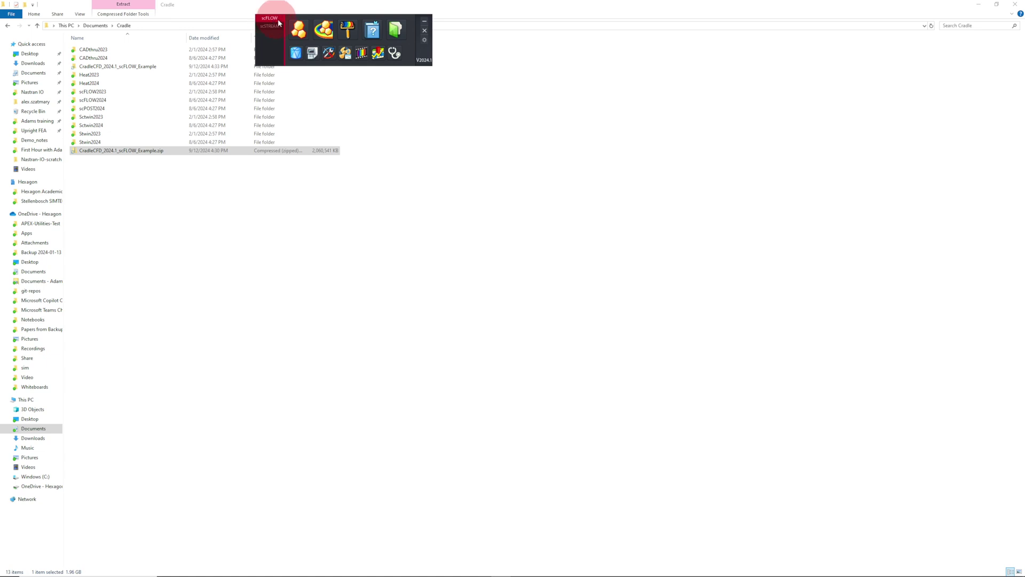
drag(421, 49, 193, 59)
click(373, 111)
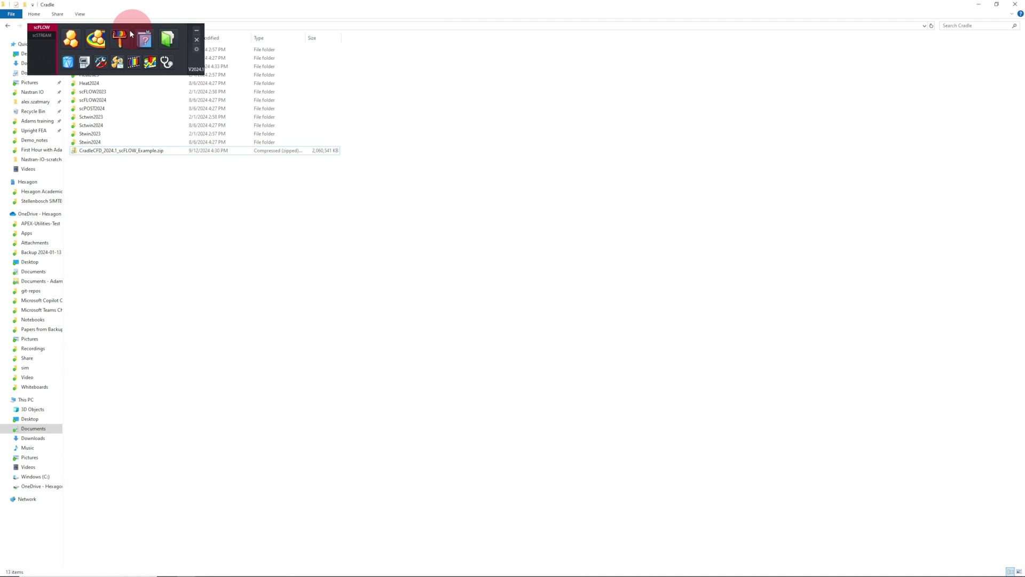
- Toggle Show Kicker Always On Top in the launcher's Configuration settings
click(196, 49)
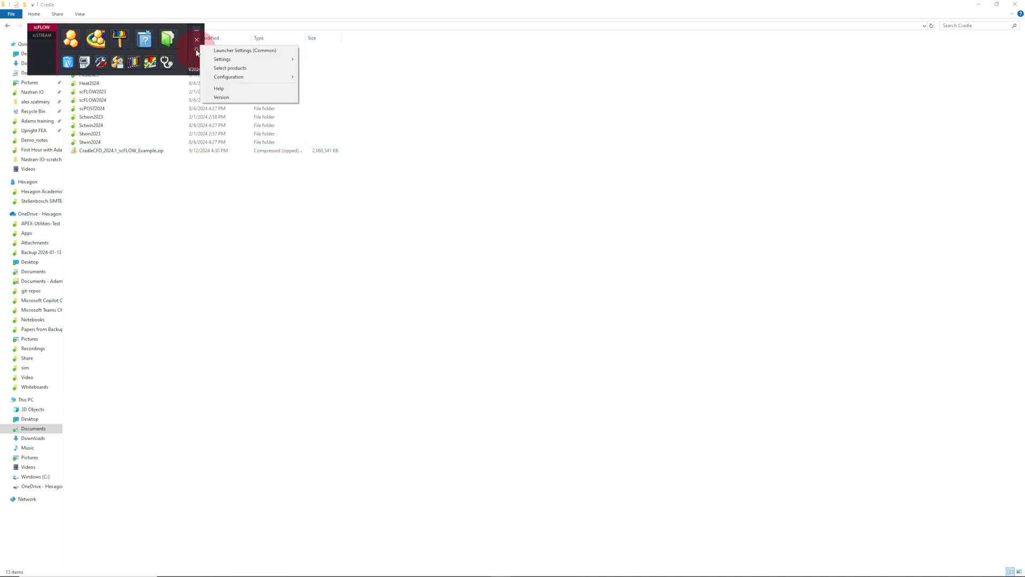
mouse_move(251, 77)
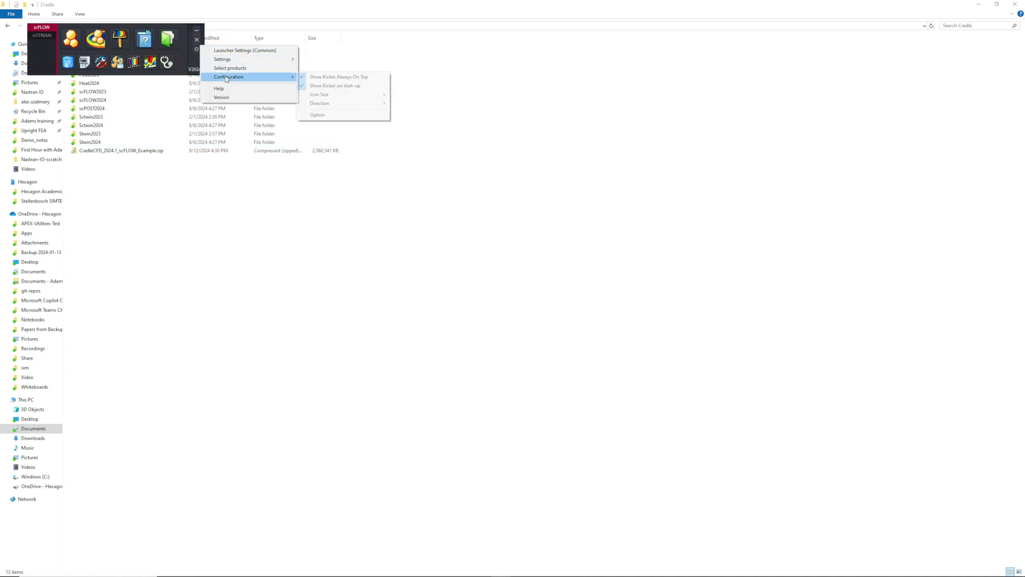
click(354, 78)
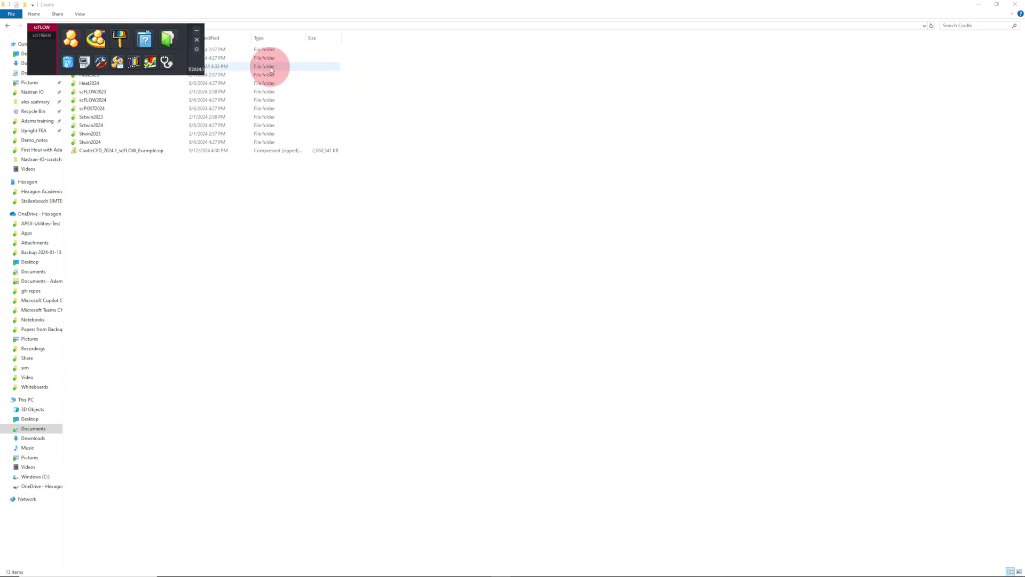
- Open the scFLOW User's Guide Operation manual from the launcher's help topics
click(146, 43)
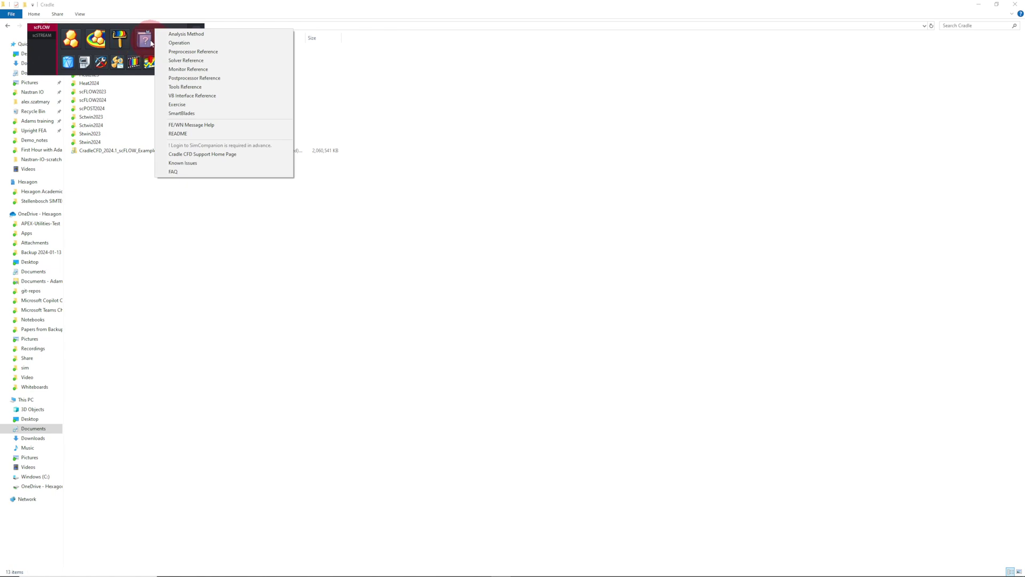
click(171, 105)
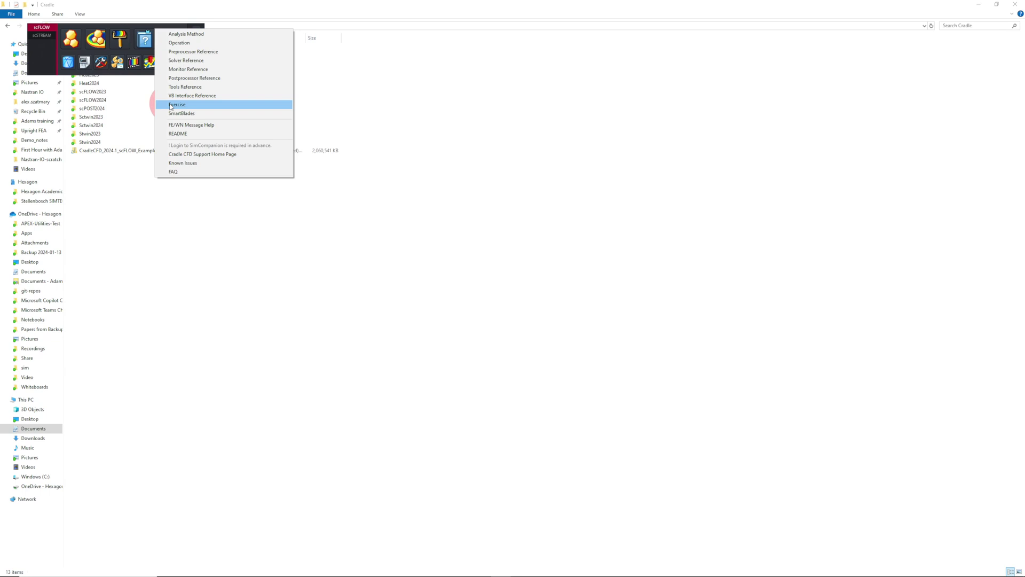
click(166, 44)
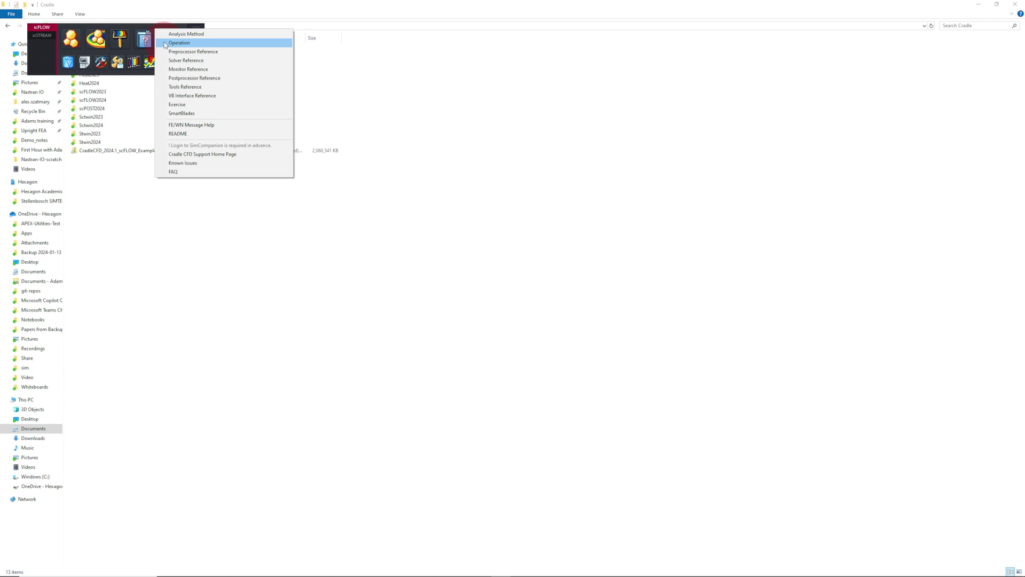
click(179, 43)
- Go to Tutorial 1: Duct flow's Problem Description in the guide's contents tree
click(16, 103)
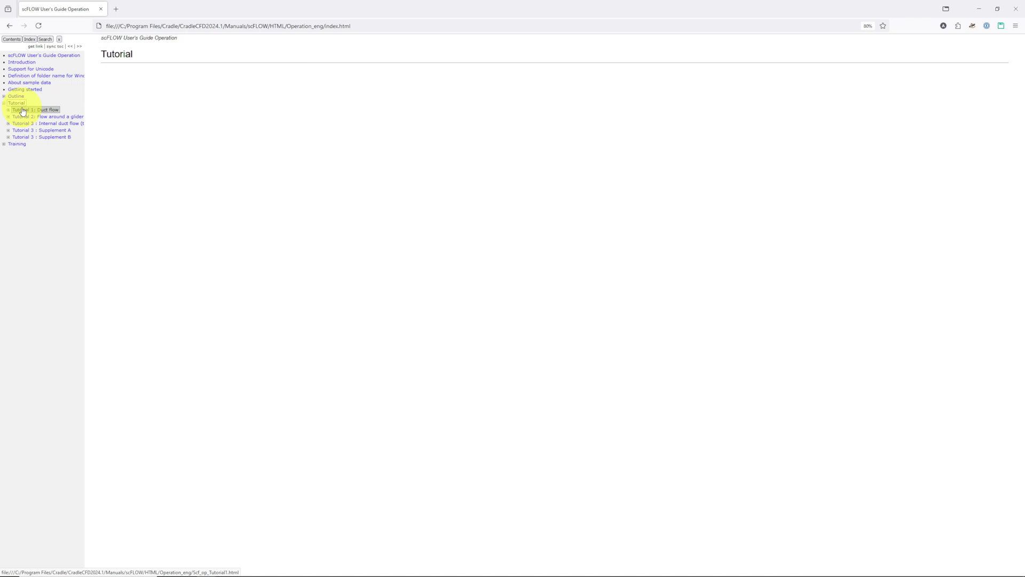
click(23, 110)
click(32, 116)
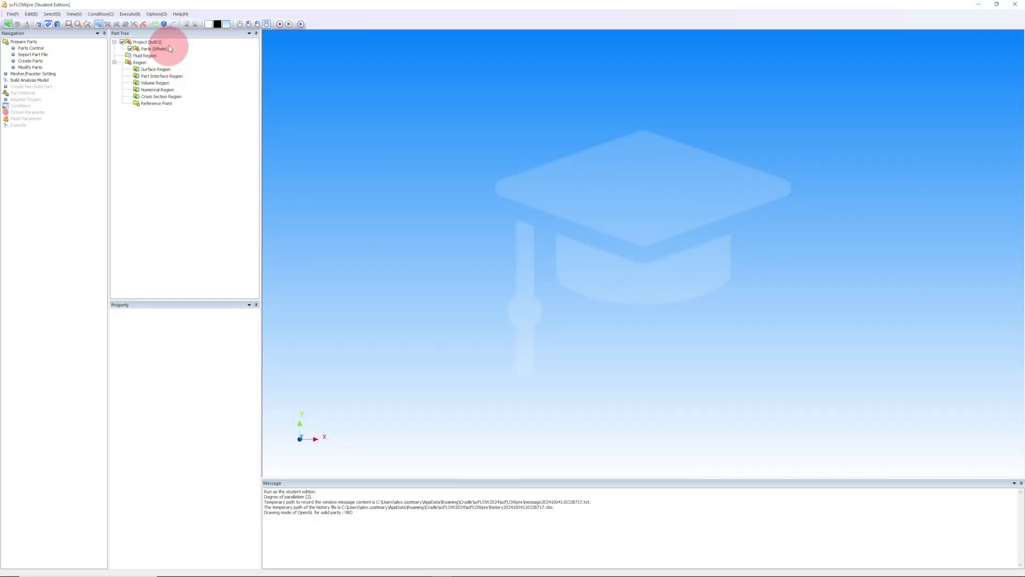
- Set the Change Mouse Operation type to TYPE C via Option > Operation
click(156, 14)
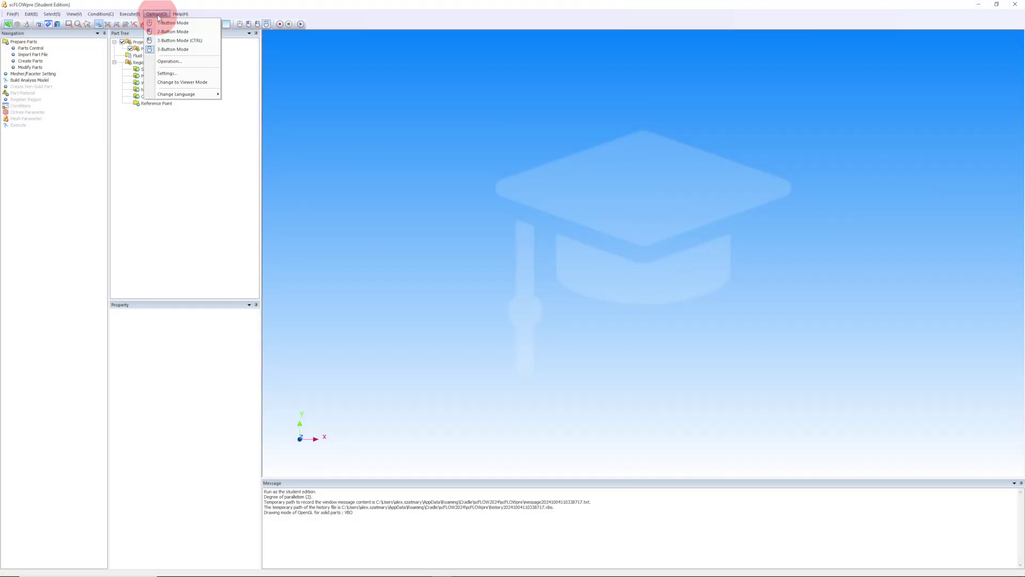
click(171, 61)
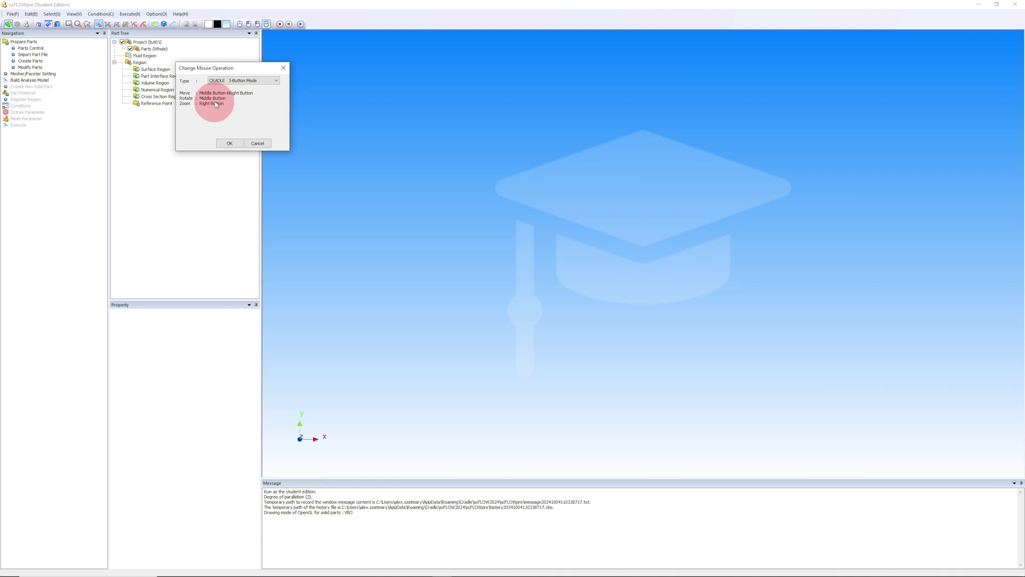
click(215, 80)
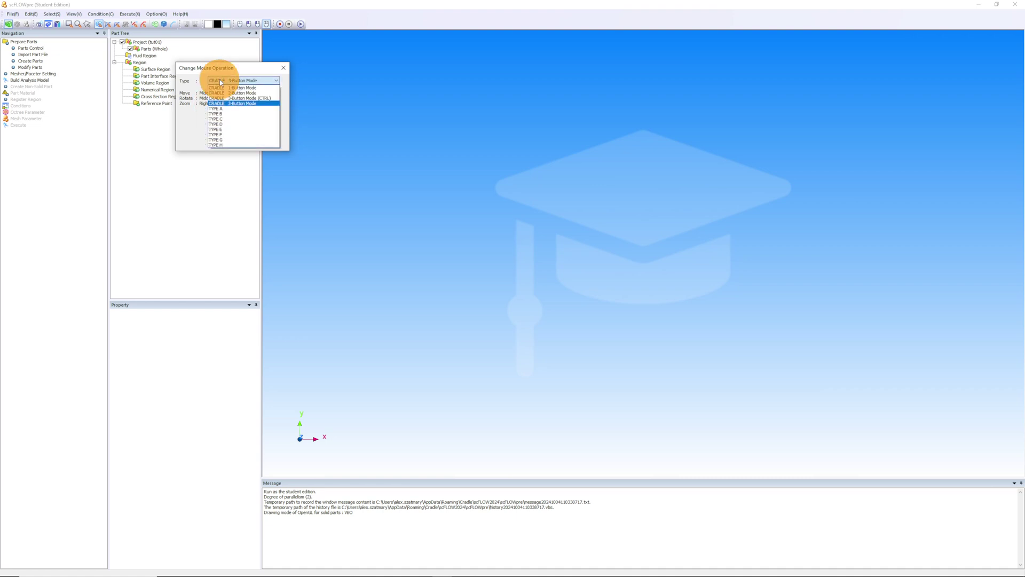
click(224, 119)
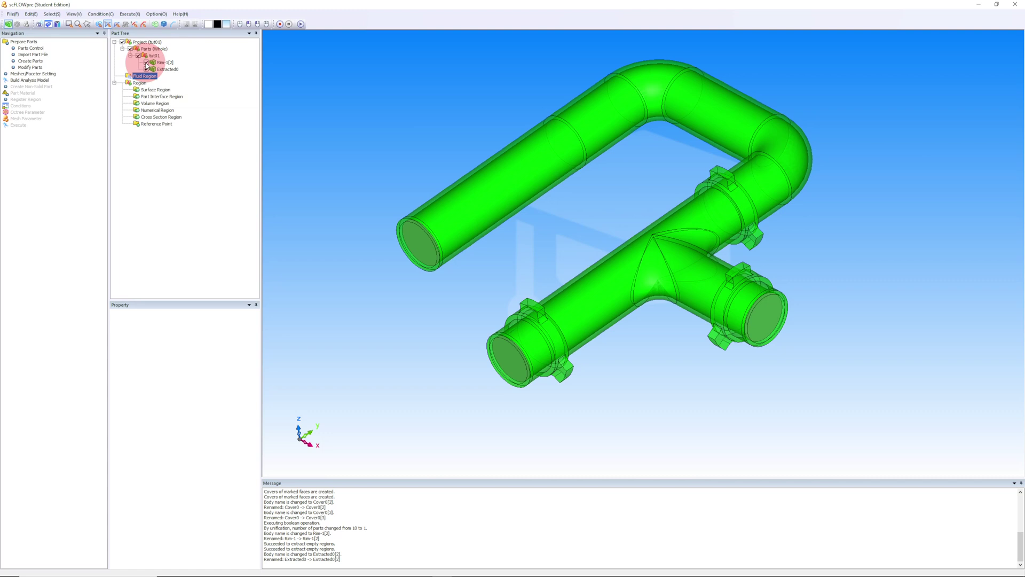
- Hide the Rim-1[2] parts, leaving only the pipe, and bring up Edit Solid's Thicken Face
click(146, 63)
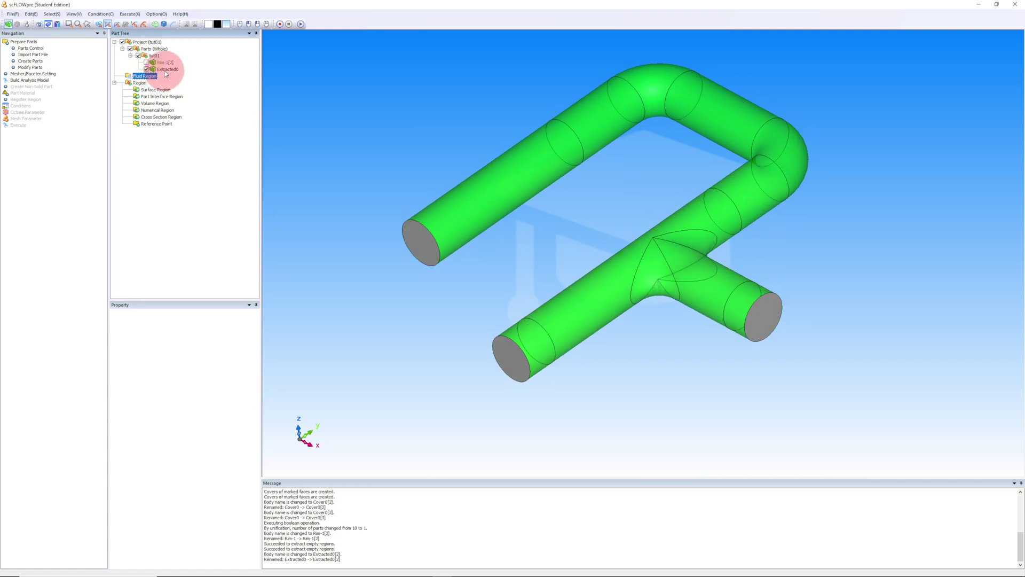
click(52, 67)
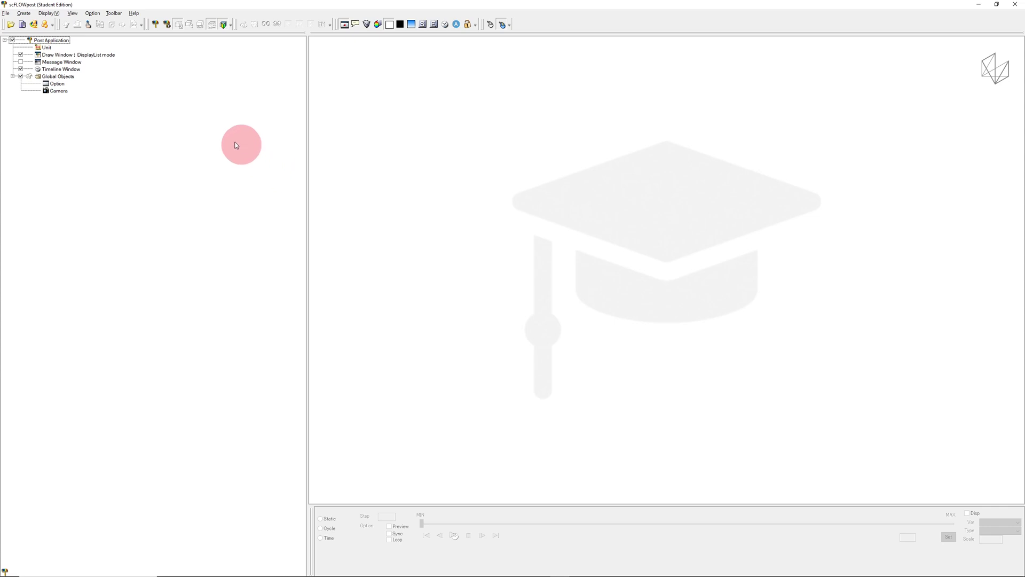
- Open the tut01_200.fph results file from the tut01 folder
click(11, 25)
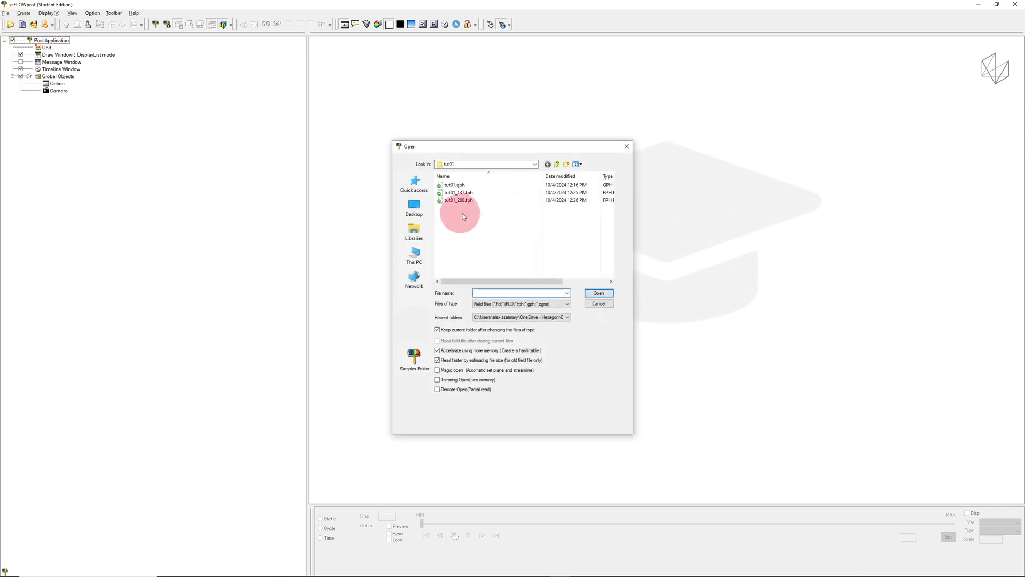
double_click(457, 200)
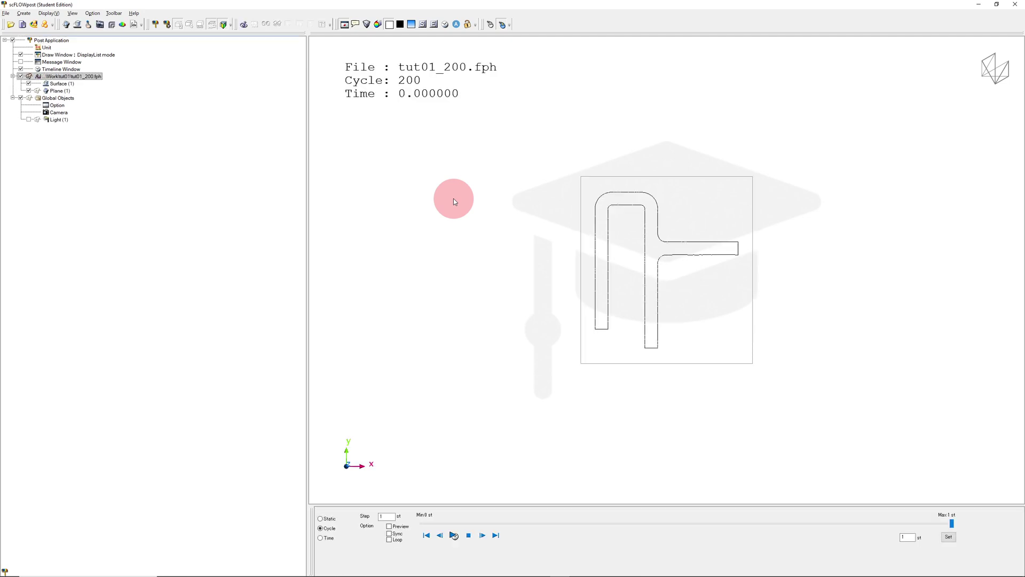
- Enable Apex Mouse Mode, then tilt, zoom and pan the duct into an oblique view
click(92, 14)
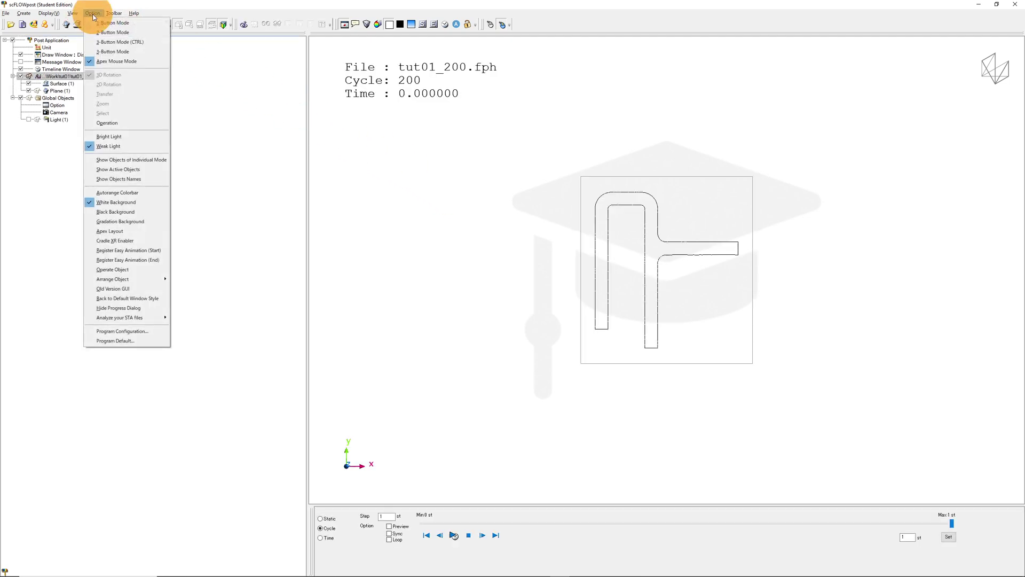
click(105, 61)
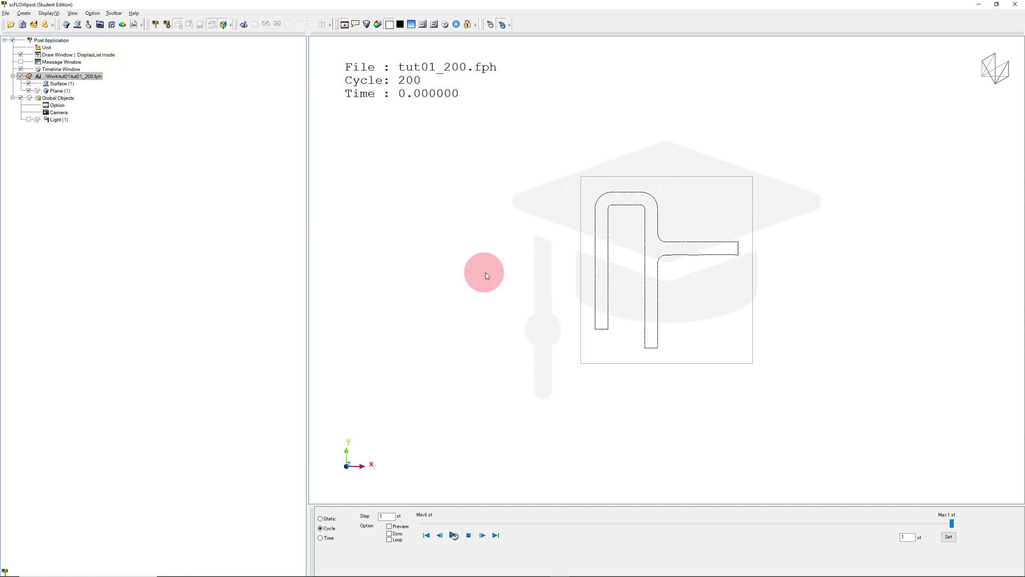
mouse_move(491, 267)
mouse_down()
mouse_move(498, 222)
mouse_move(474, 231)
mouse_move(495, 242)
mouse_up()
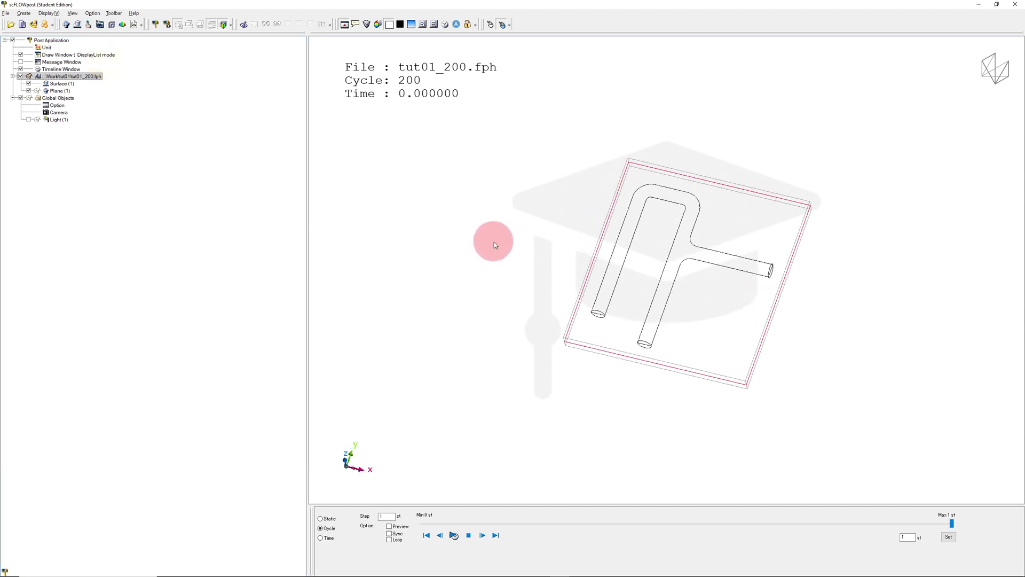
right_drag(816, 341, 808, 339)
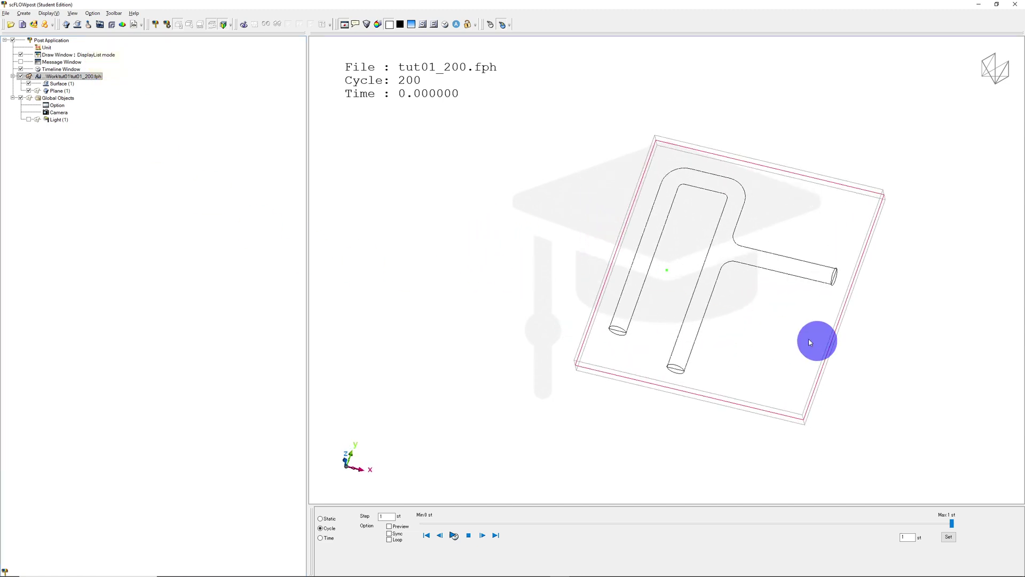
middle_drag(808, 339, 757, 315)
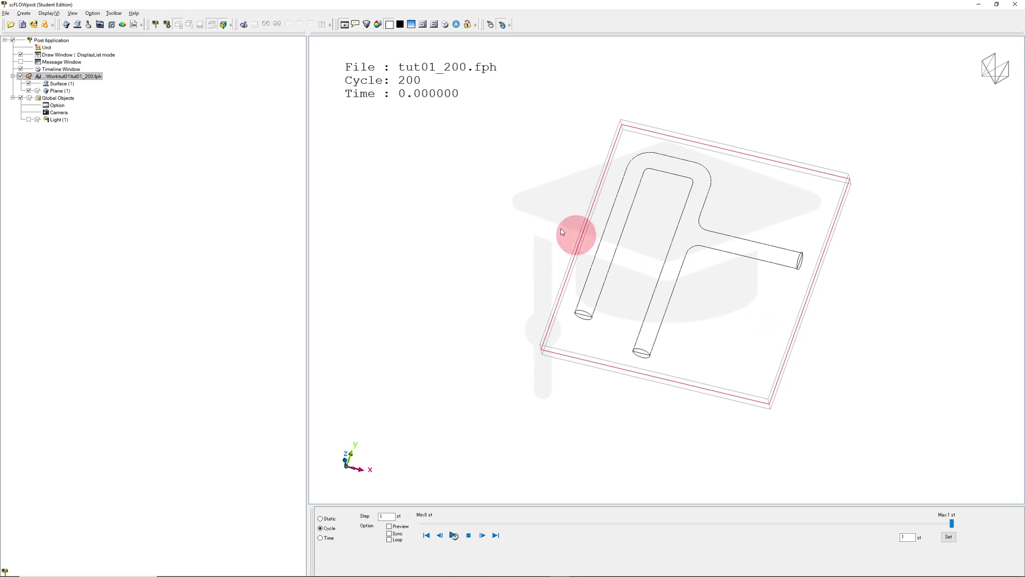
- Show a Pressure contour on Surface (1) with Paint Back on, then select tut01_200.fph
double_click(63, 83)
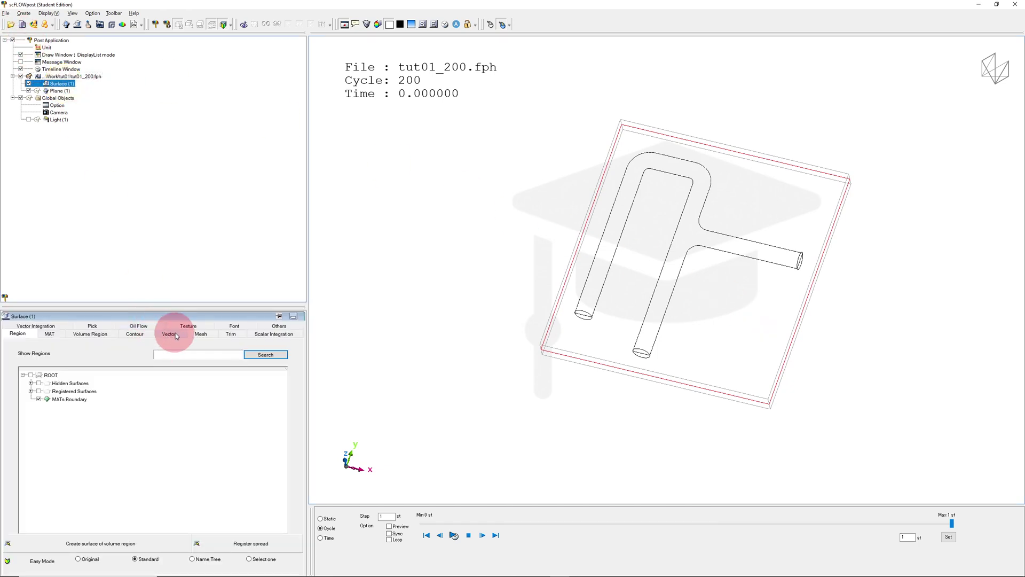
click(135, 334)
click(44, 347)
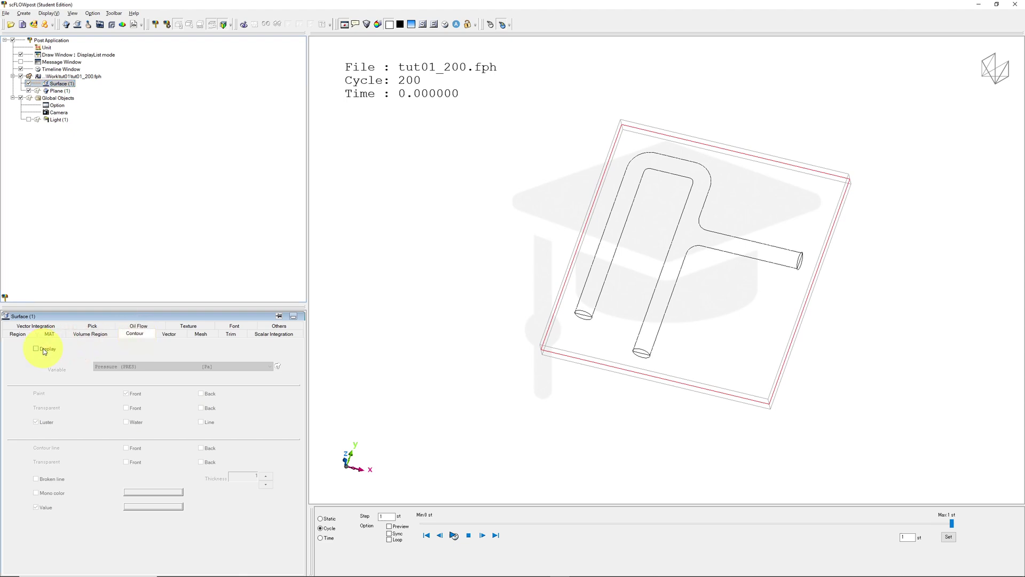
click(123, 373)
click(439, 396)
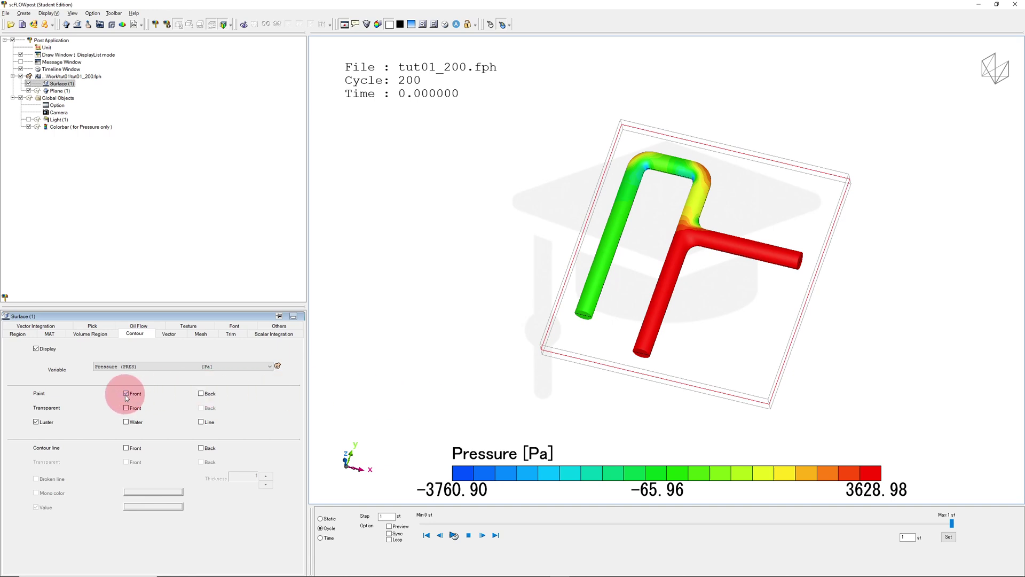
click(208, 393)
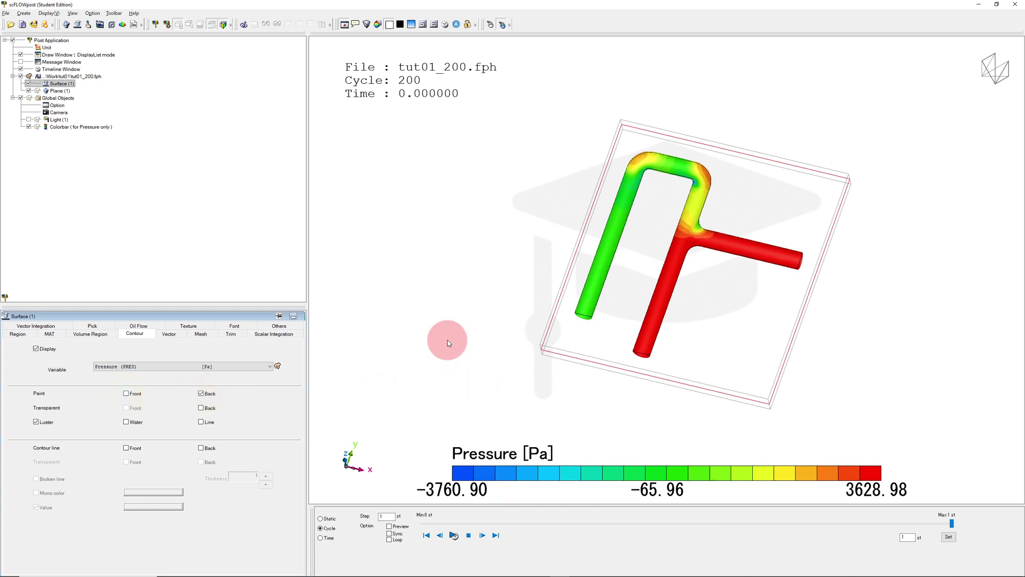
click(448, 339)
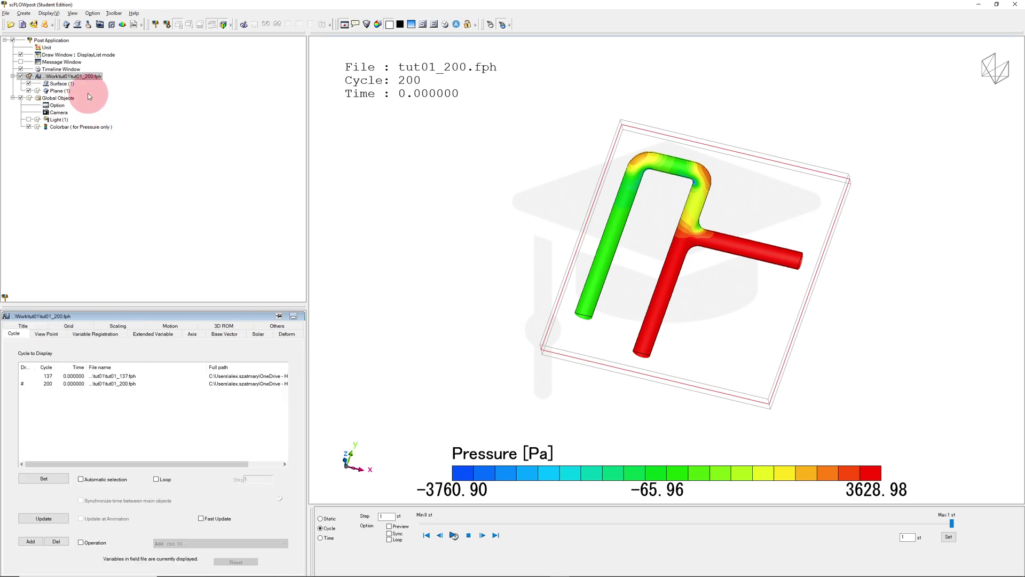
- Add a Volume object to tut01_200.fph with vector display on, then zoom onto the bend
right_click(78, 80)
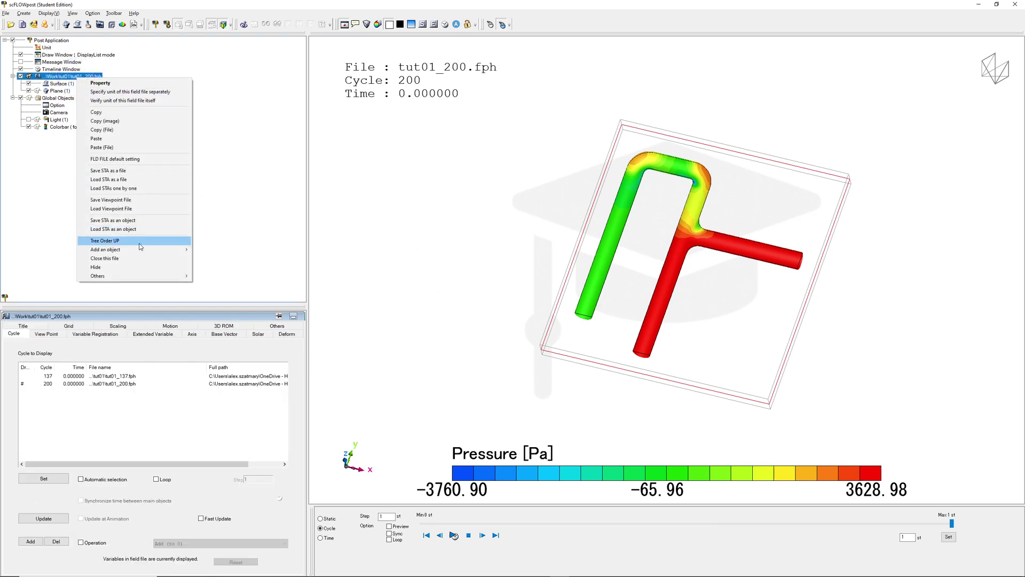
mouse_move(141, 249)
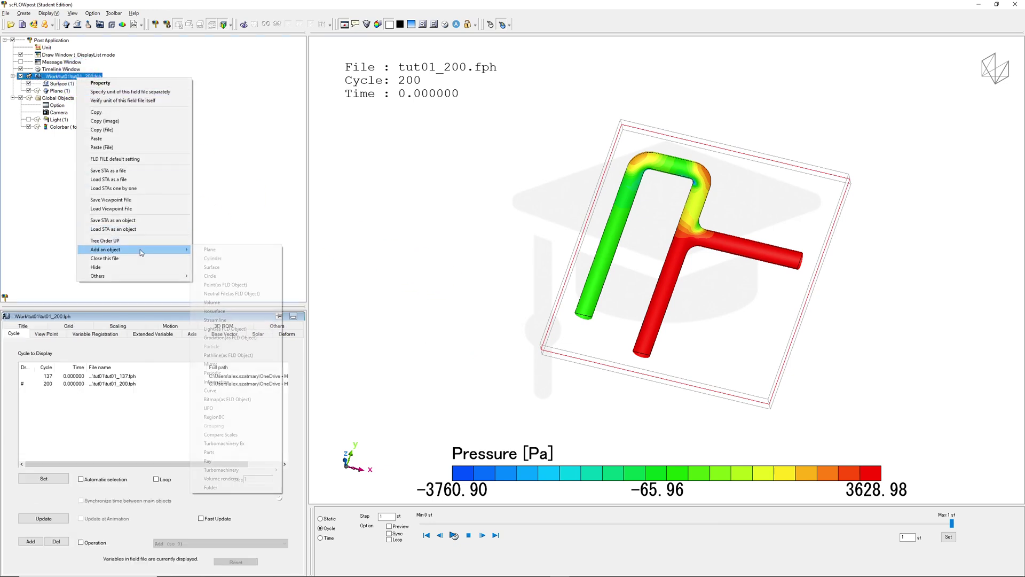
click(226, 303)
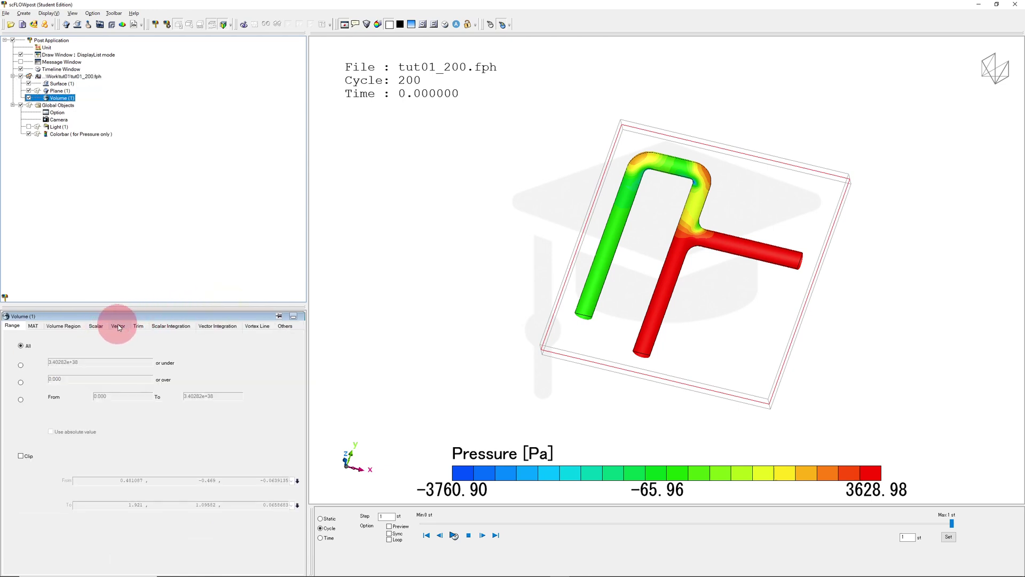
click(118, 326)
click(21, 337)
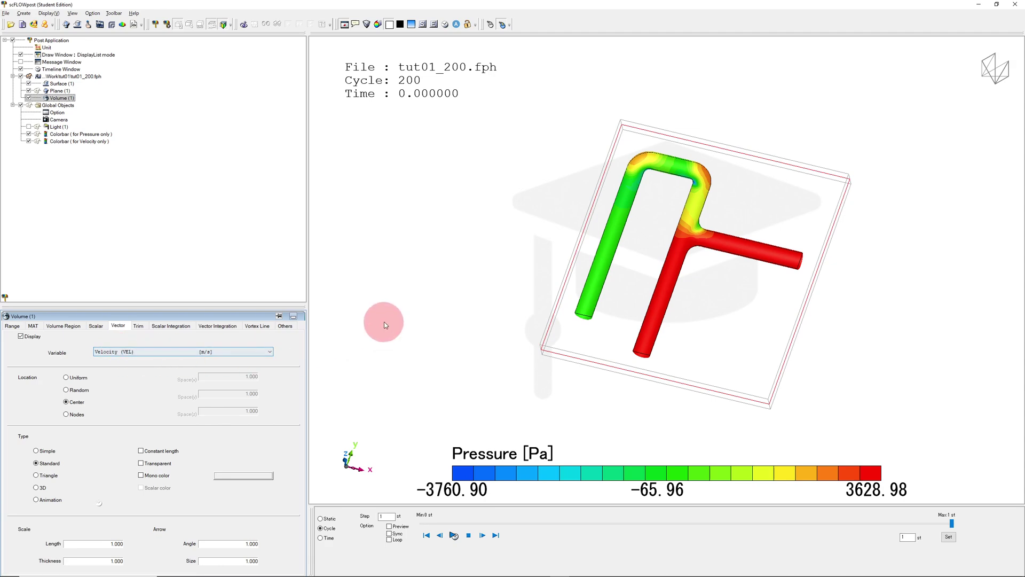
drag(385, 321, 667, 312)
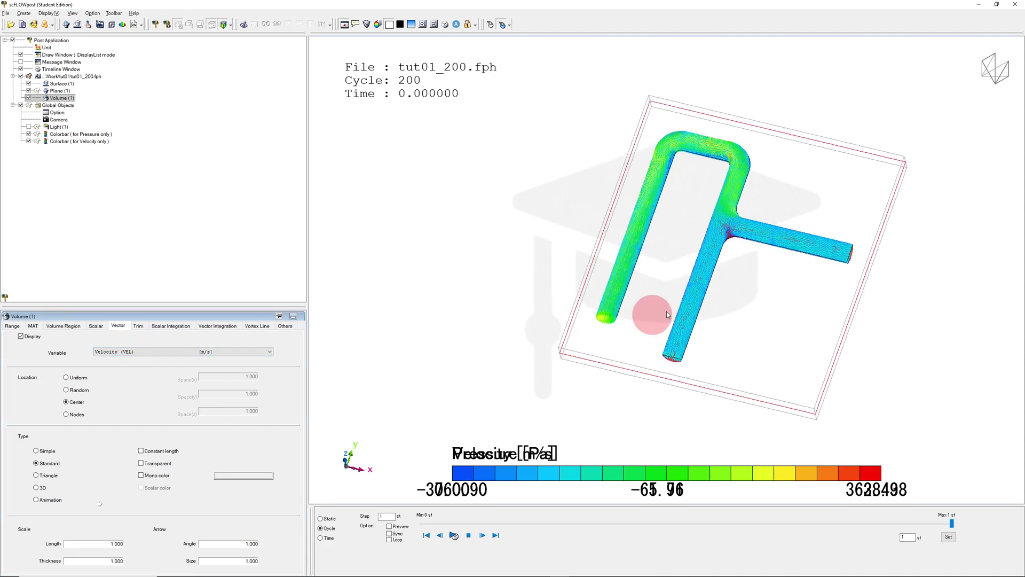
scroll(725, 171, up, 6)
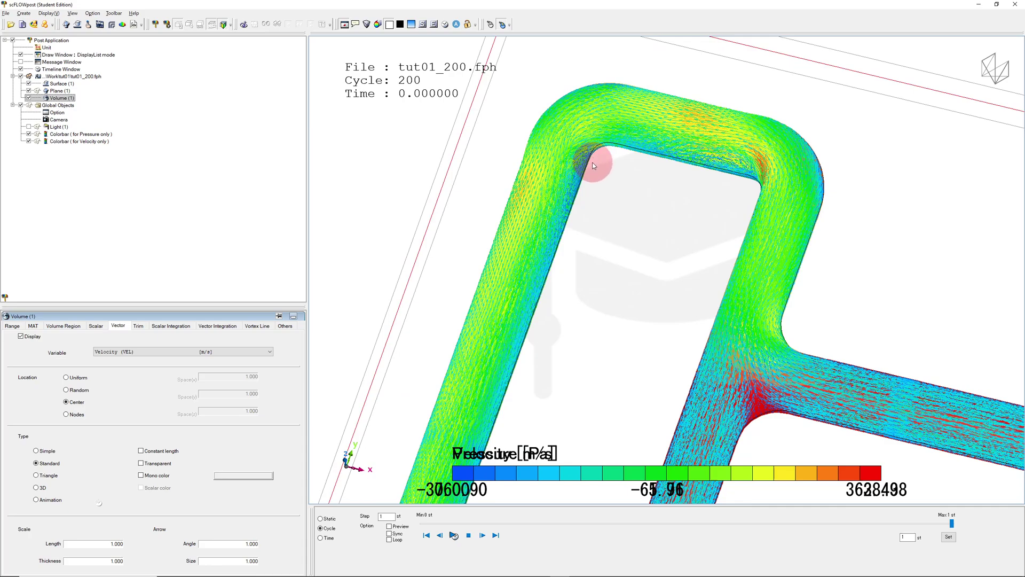
- Switch the velocity vectors to the Animation type and set their thickness to 5
click(35, 500)
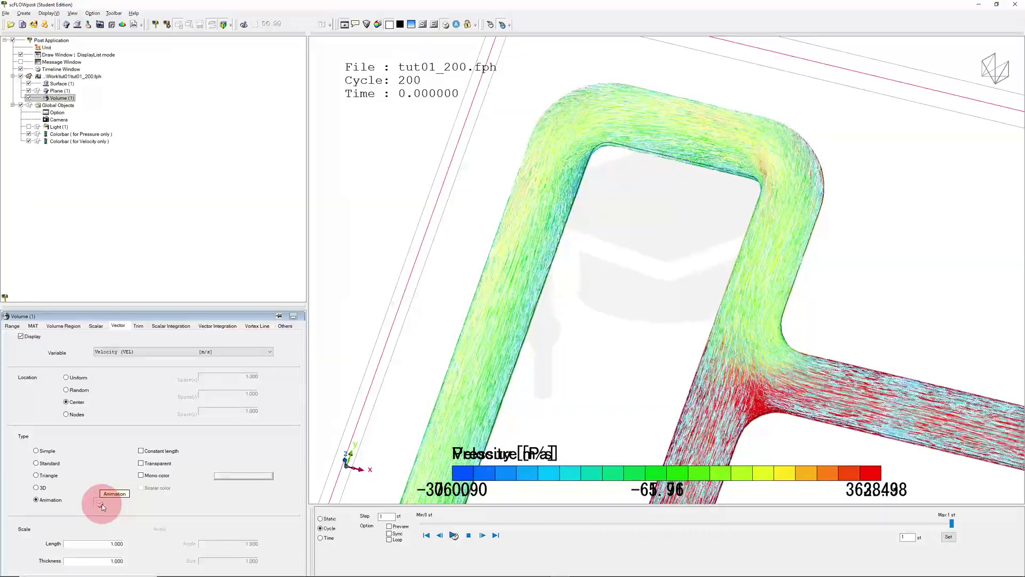
click(115, 561)
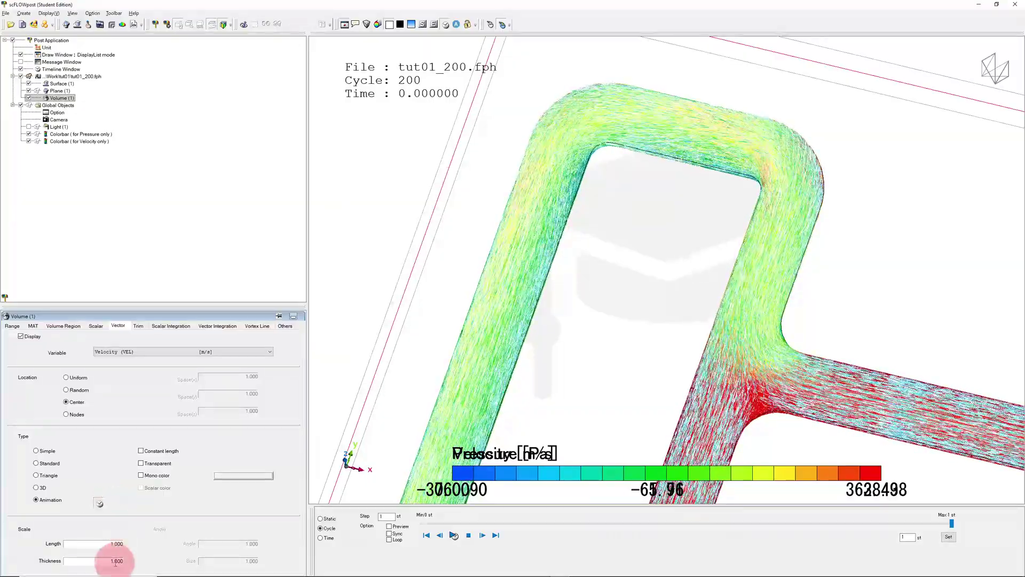
click(116, 560)
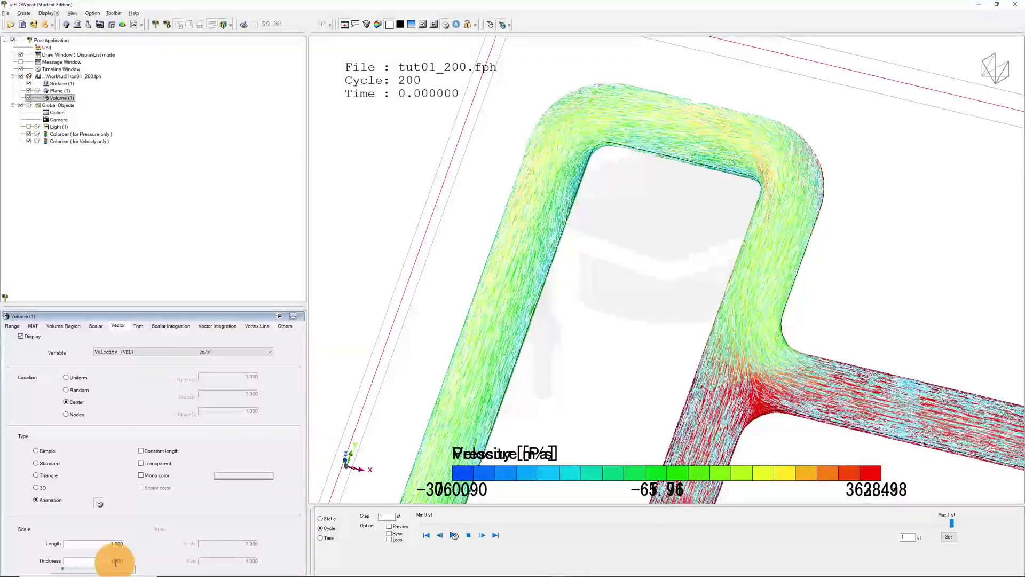
text(5)
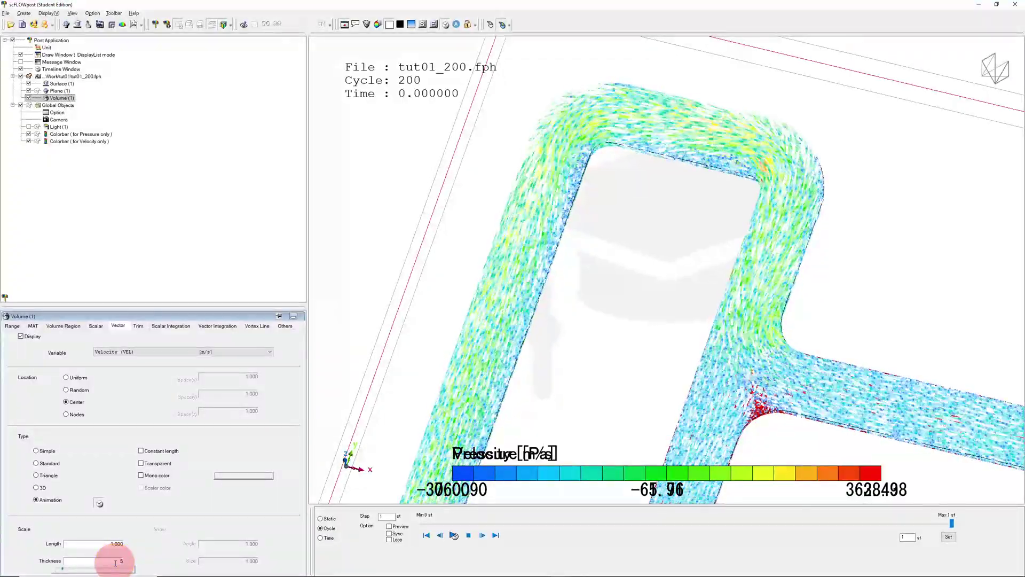
click(448, 541)
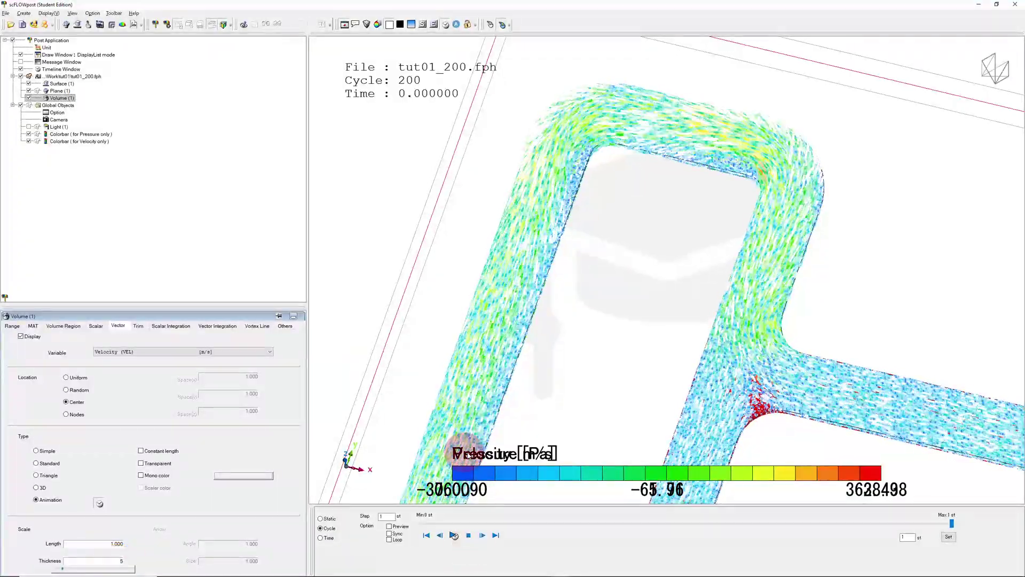
- Drag the Velocity [m/s] colour bar (0.00–3.43) clear of the Pressure bar, positioned above it
click(492, 462)
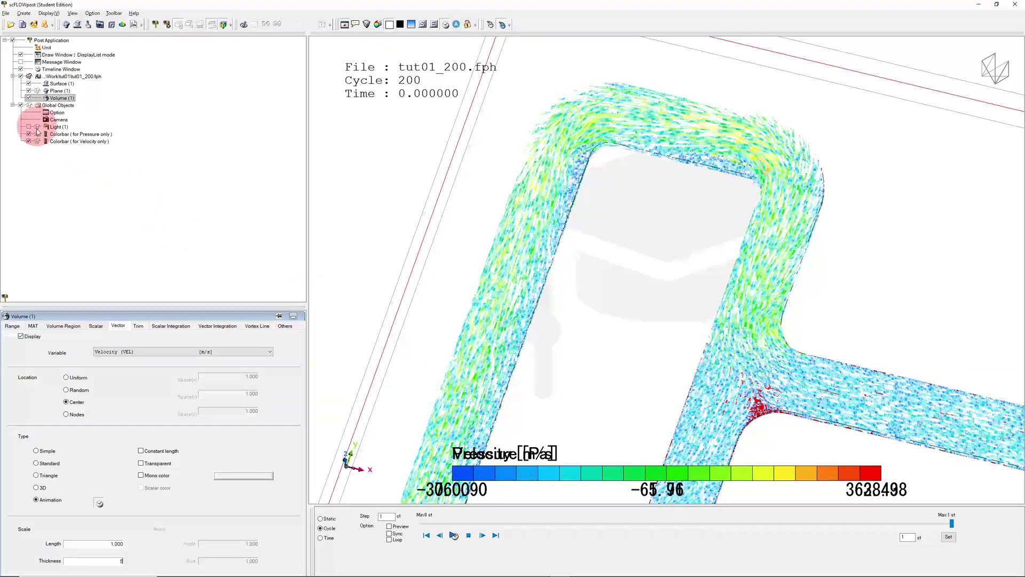
drag(39, 144, 551, 470)
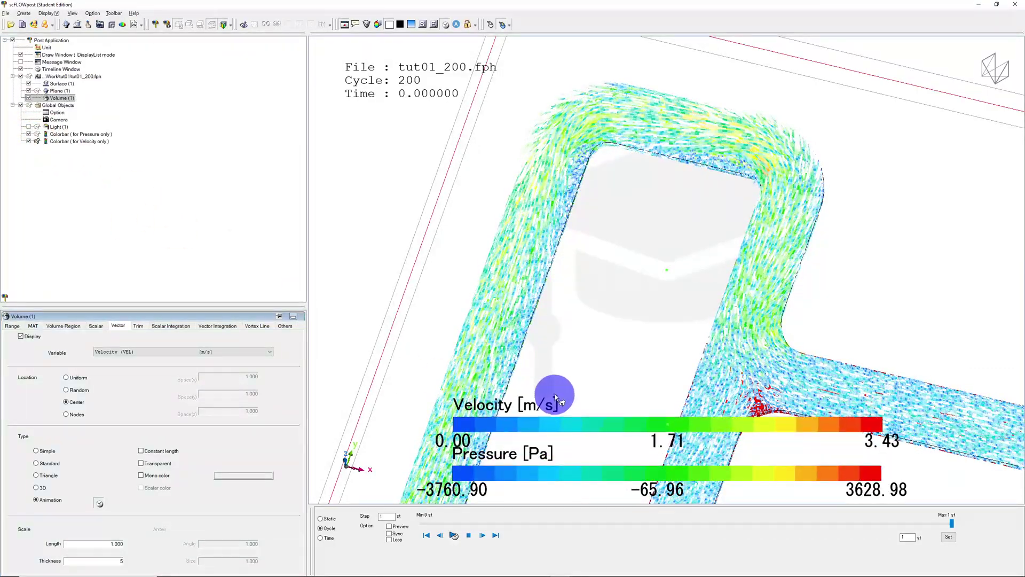
mouse_move(554, 378)
mouse_down()
mouse_move(522, 407)
mouse_move(603, 361)
mouse_up()
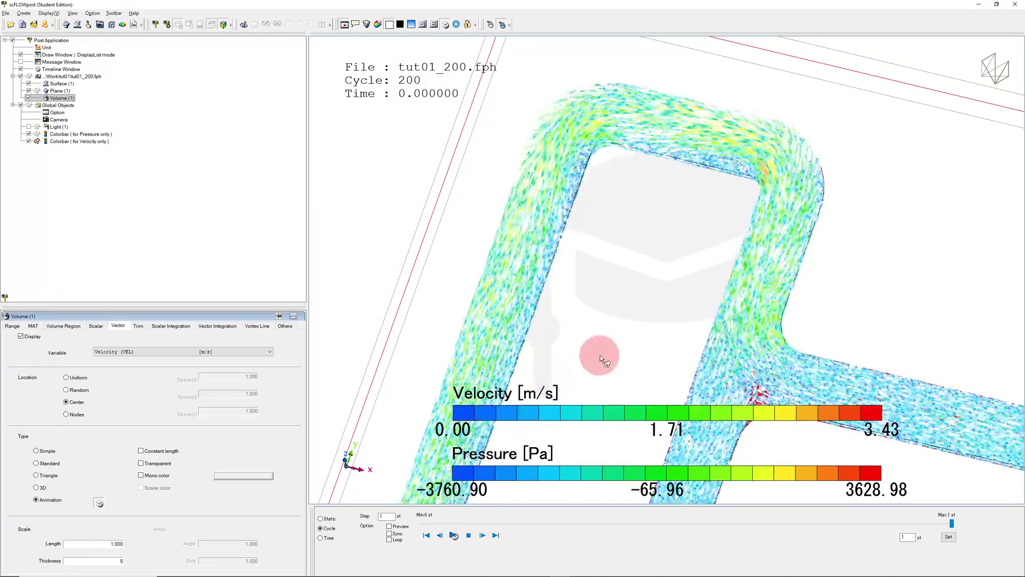